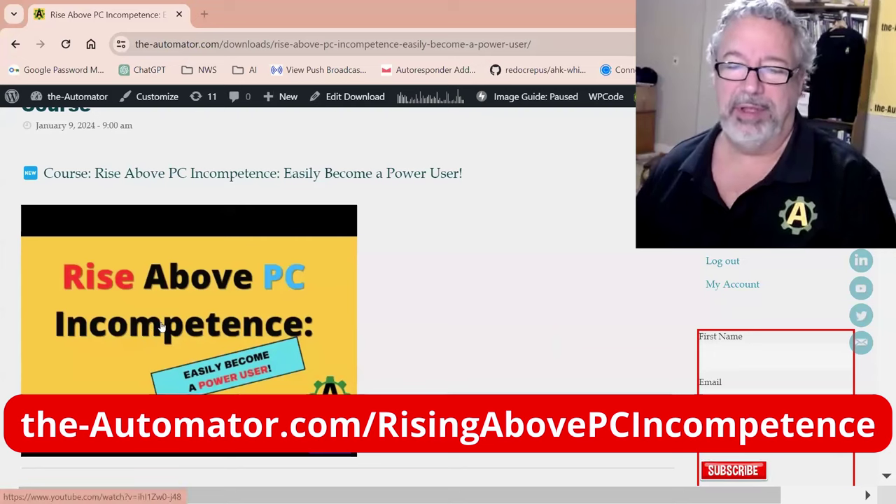
Step: Review the course page's topic outline, from the overview down to the Additional Tips and General Office lists
scroll(432, 219, "down", 7)
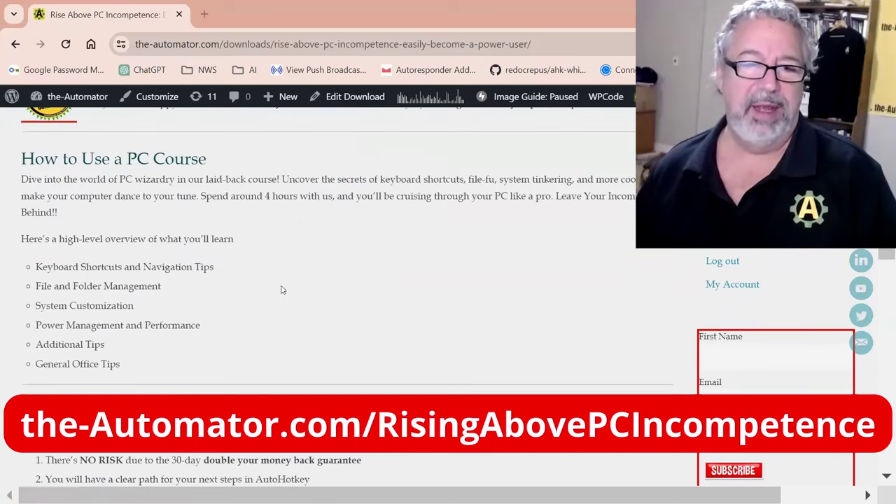
scroll(354, 271, "down", 4)
scroll(354, 271, "up", 1)
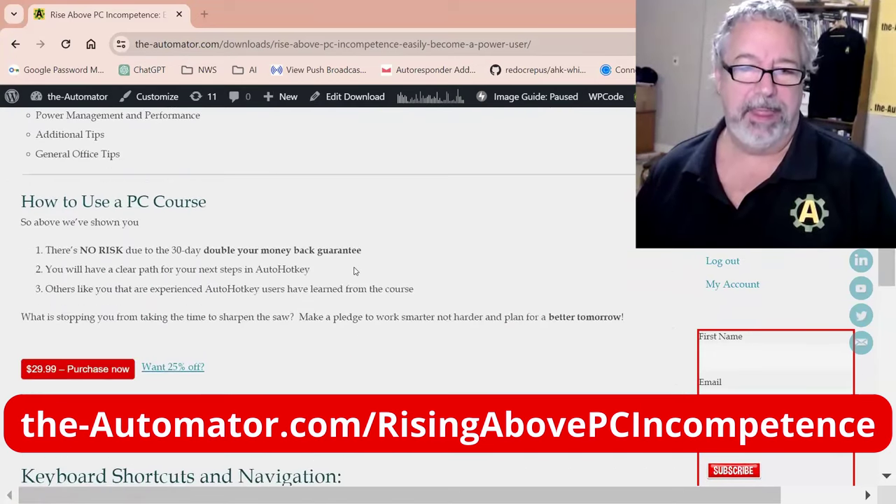
scroll(354, 271, "down", 4)
left_click_drag(67, 197, 337, 198)
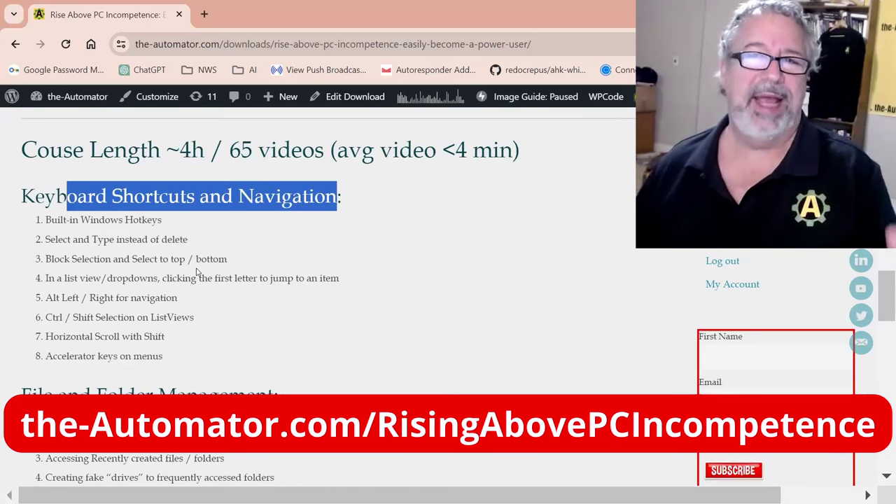
scroll(341, 315, "down", 2)
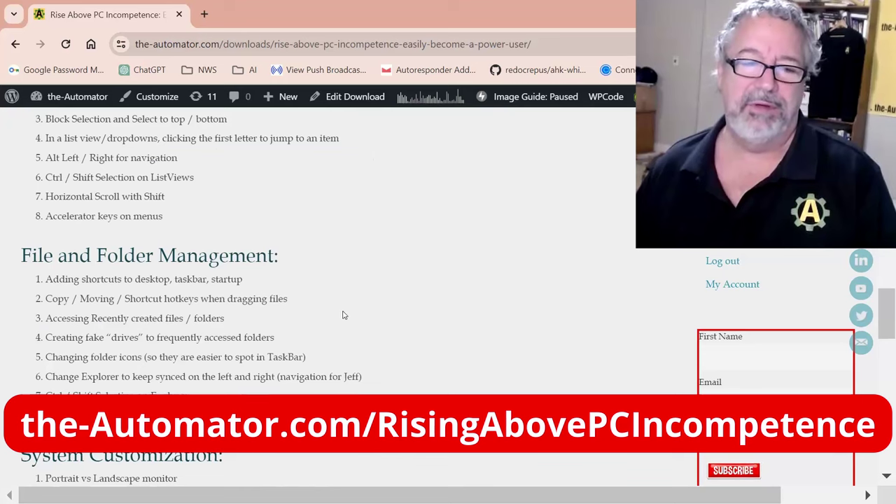
scroll(343, 315, "down", 3)
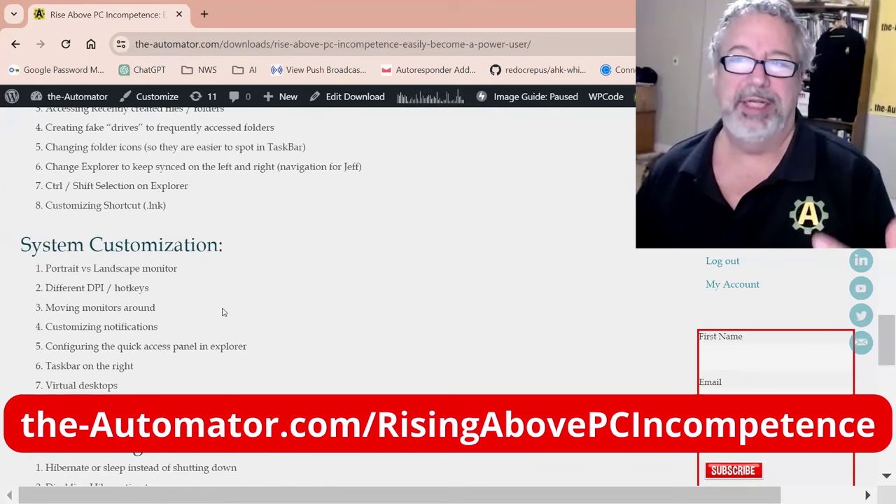
scroll(227, 313, "down", 5)
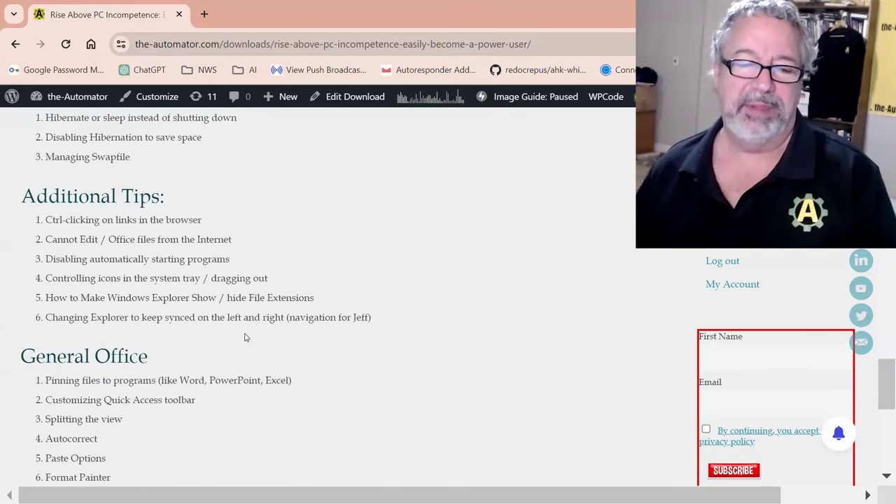
scroll(245, 337, "down", 1)
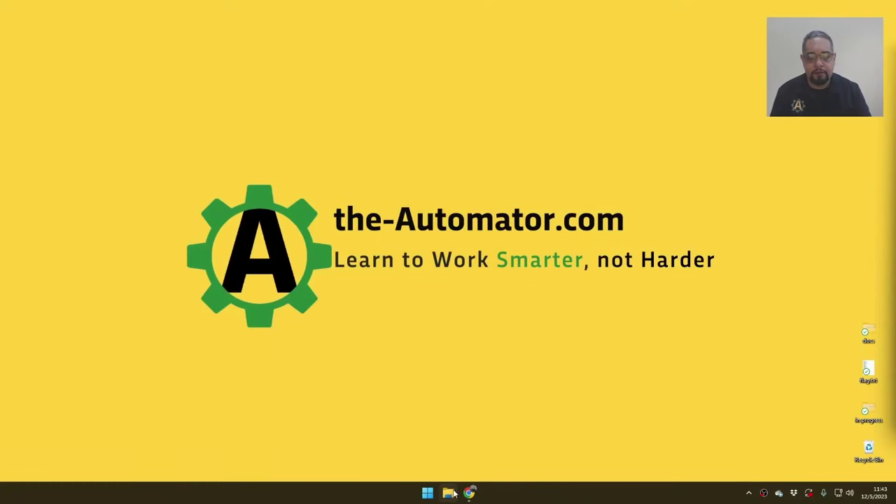
Step: Switch to a new File Explorer window and look over its Home page
key("super+e")
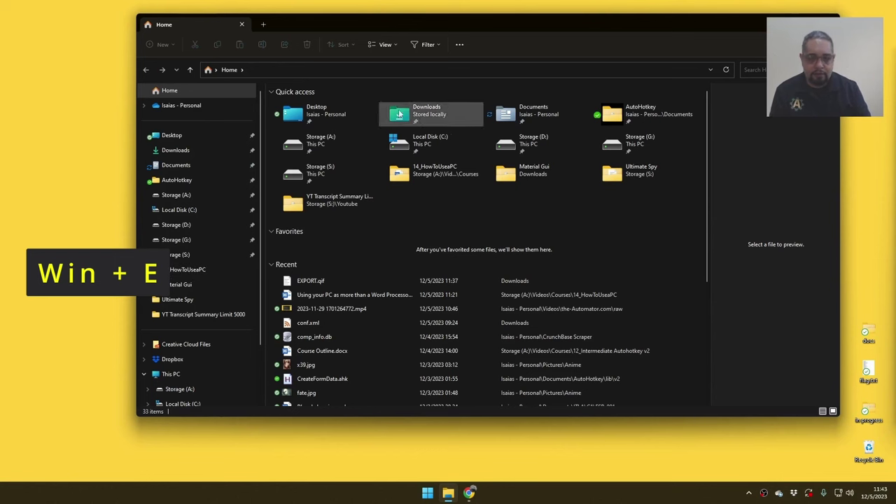
scroll(412, 291, "down", 3)
scroll(412, 290, "up", 3)
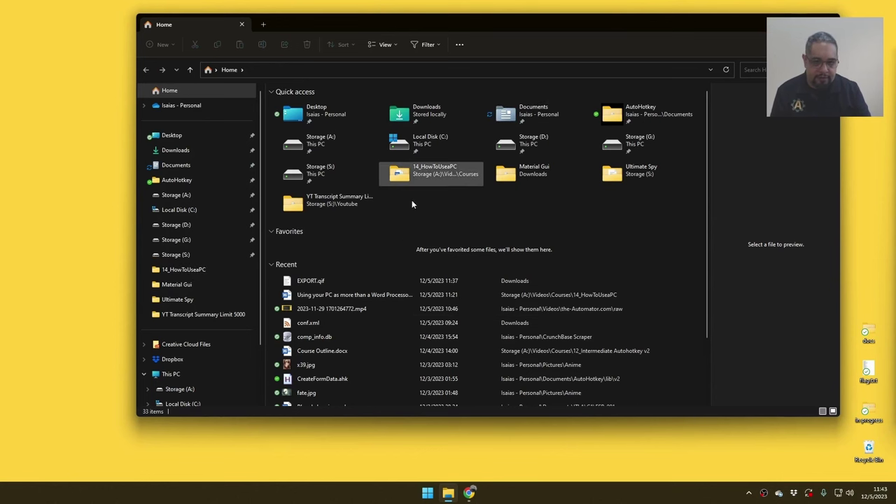
Step: Expand Storage (A:) in the folder tree and briefly expand and collapse two of its subfolders, including Tools
scroll(185, 249, "down", 2)
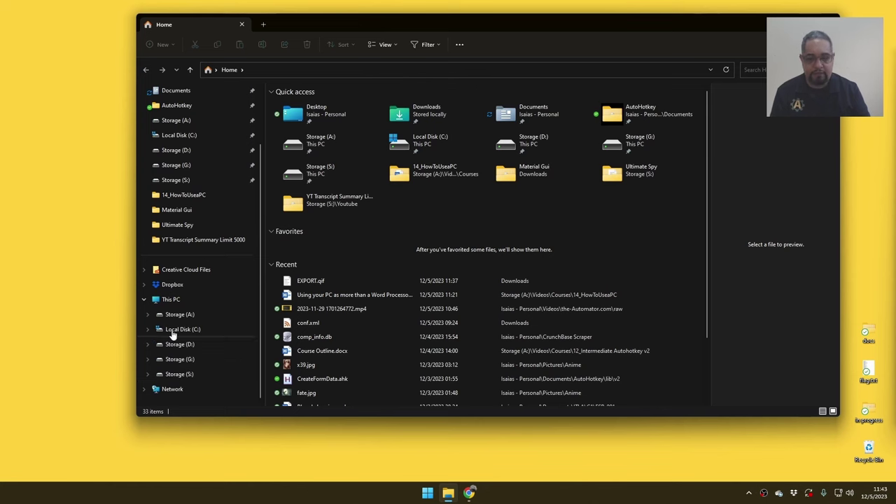
left_click(147, 315)
left_click(151, 255)
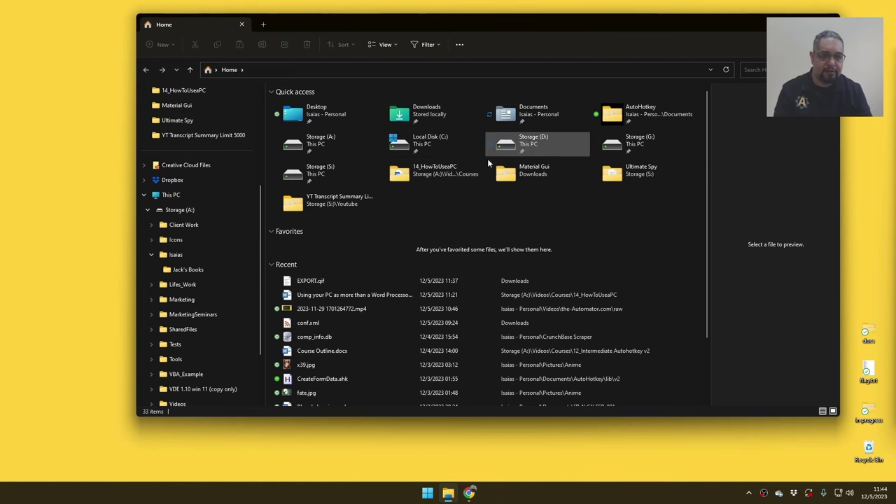
left_click(151, 254)
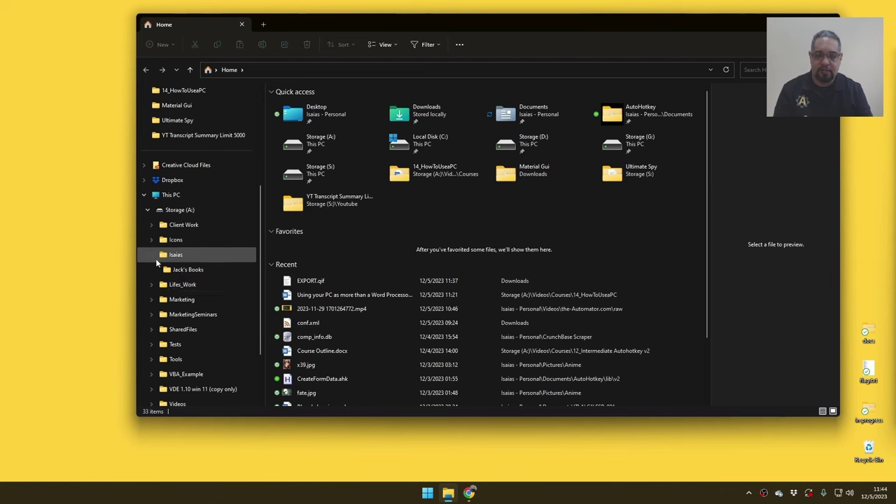
scroll(186, 341, "down", 1)
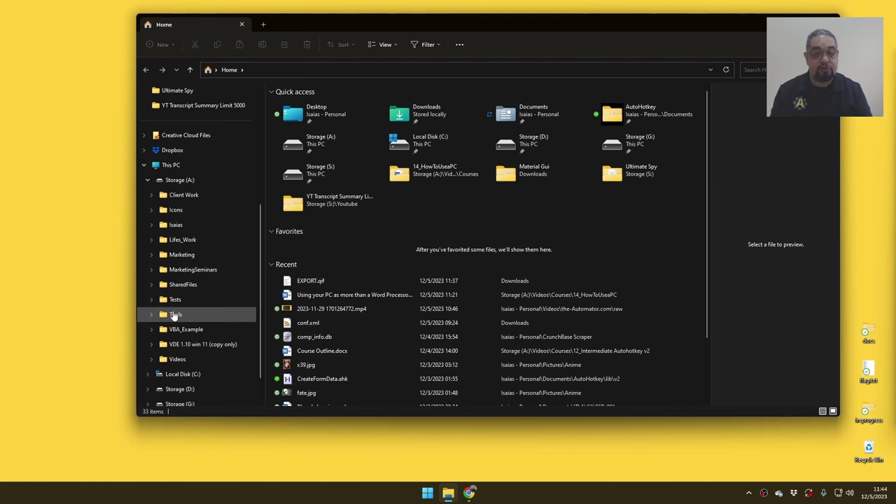
left_click(151, 315)
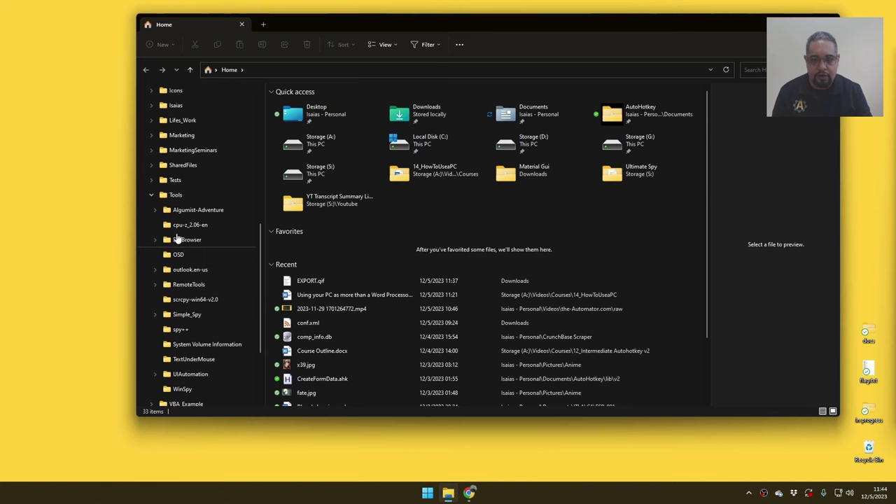
left_click(153, 196)
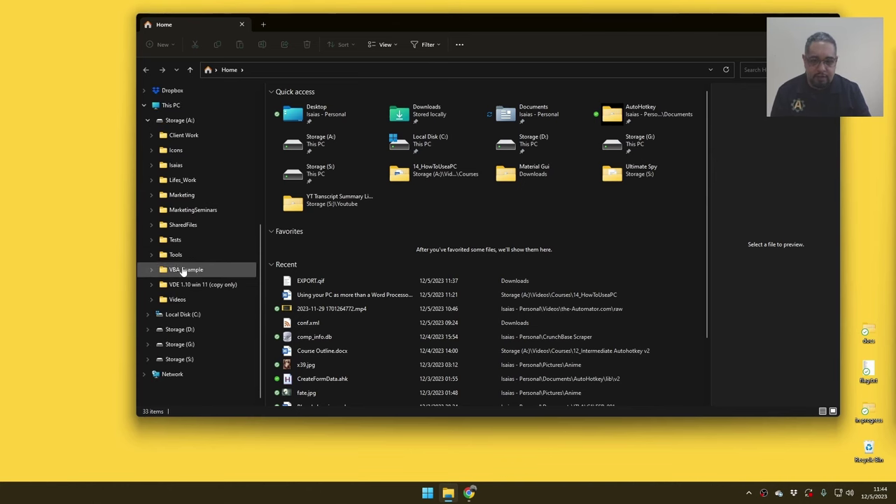
Step: Open the Books folder inside Marketing on Storage (A:) and select all of its files
left_click(181, 194)
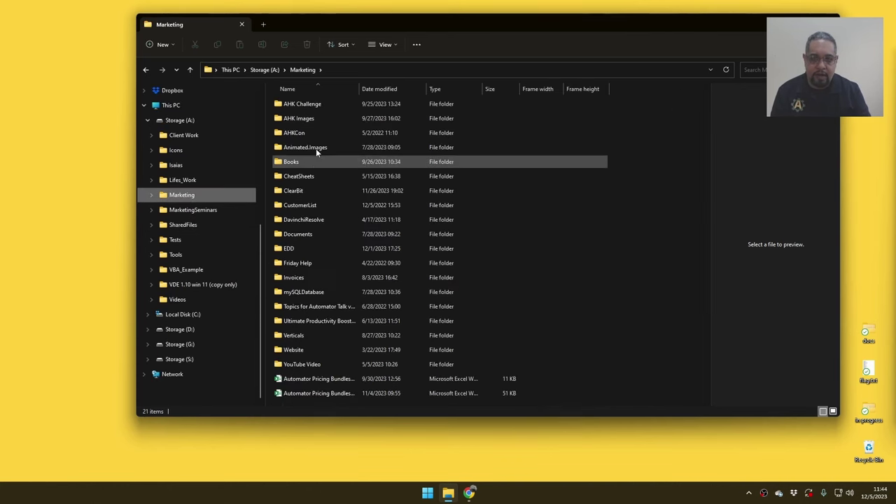
double_click(312, 165)
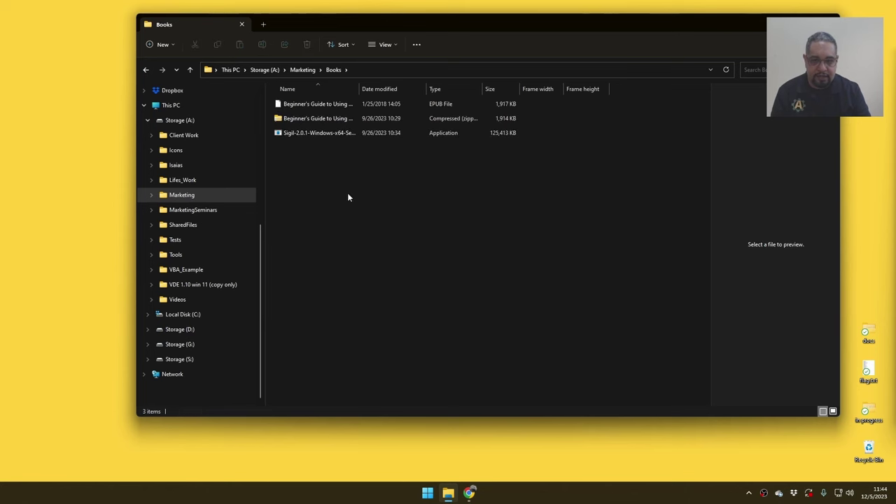
left_click_drag(365, 201, 289, 85)
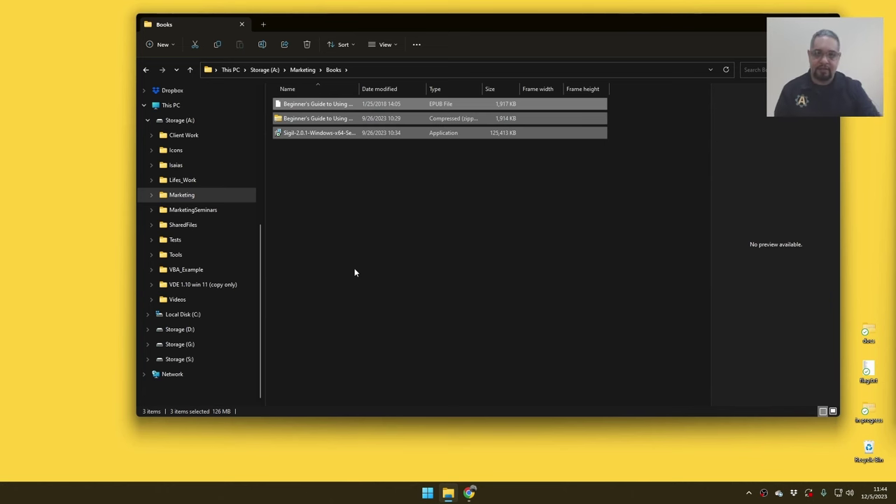
Step: Return to the root of Storage (A:), and browse to the Active Toggler folder on Storage (S:)
left_click(265, 70)
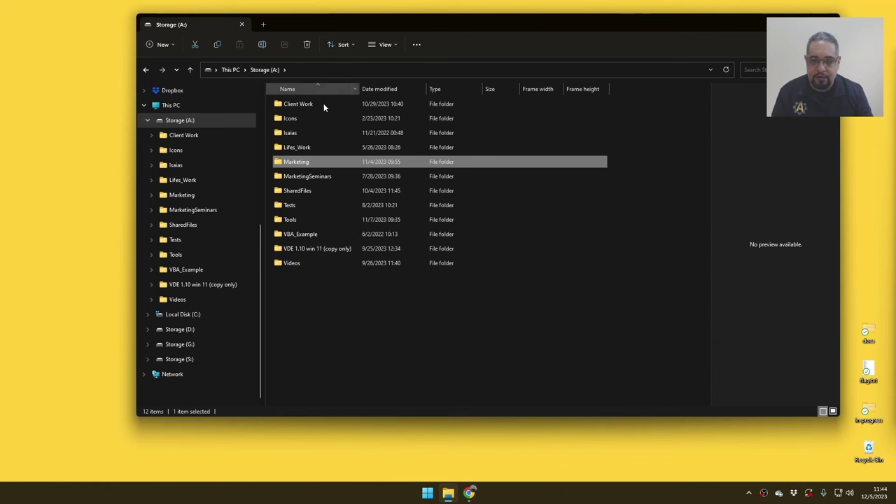
left_click(158, 360)
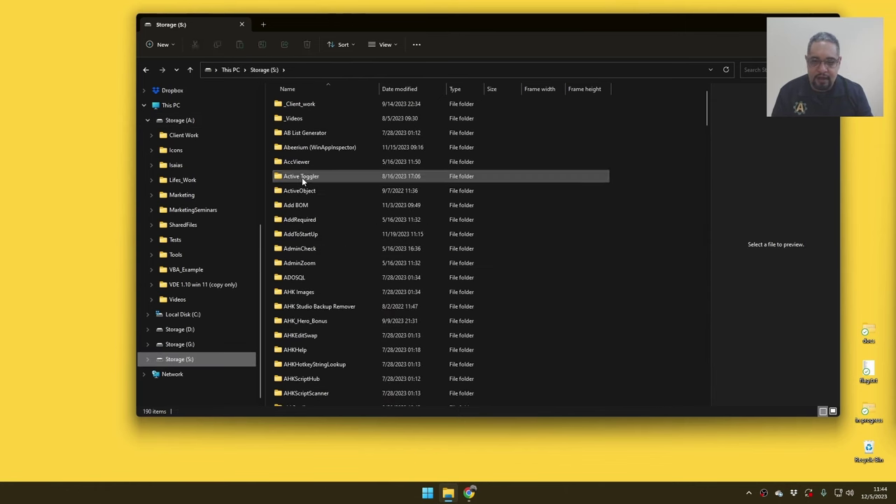
double_click(302, 177)
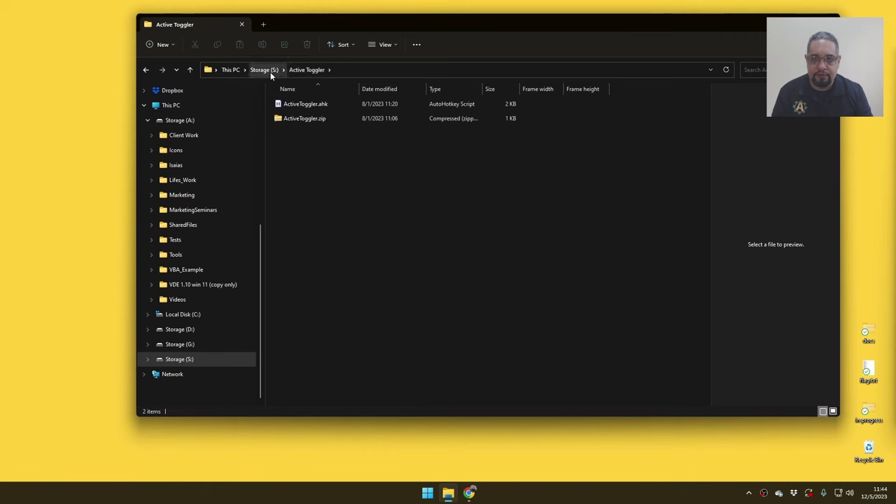
Step: Go back to Storage (S:) and open the Projects folder inside ahkStudio
left_click(264, 70)
double_click(320, 172)
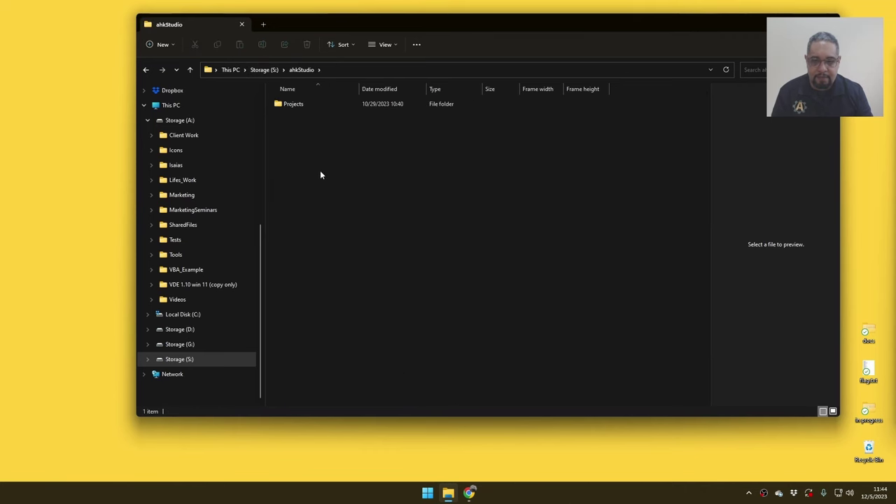
double_click(303, 105)
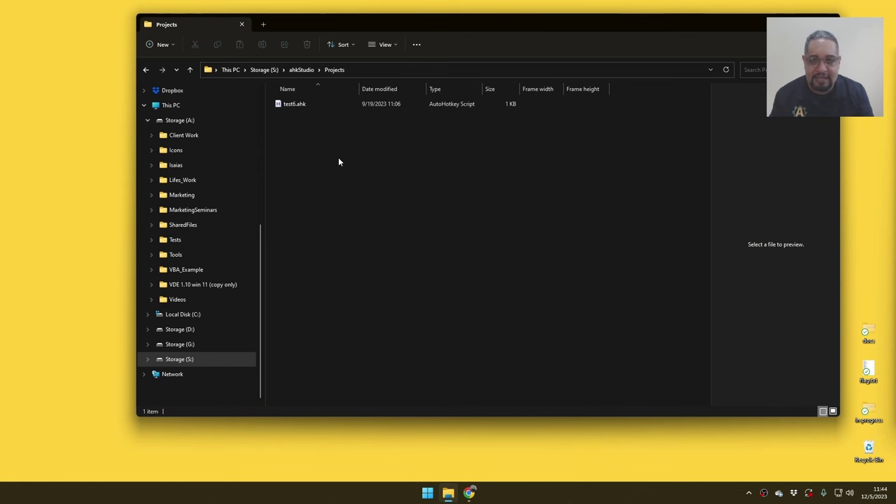
Step: Widen the folder tree slightly and collapse its Storage (A:) and This PC branches
scroll(179, 339, "up", 3)
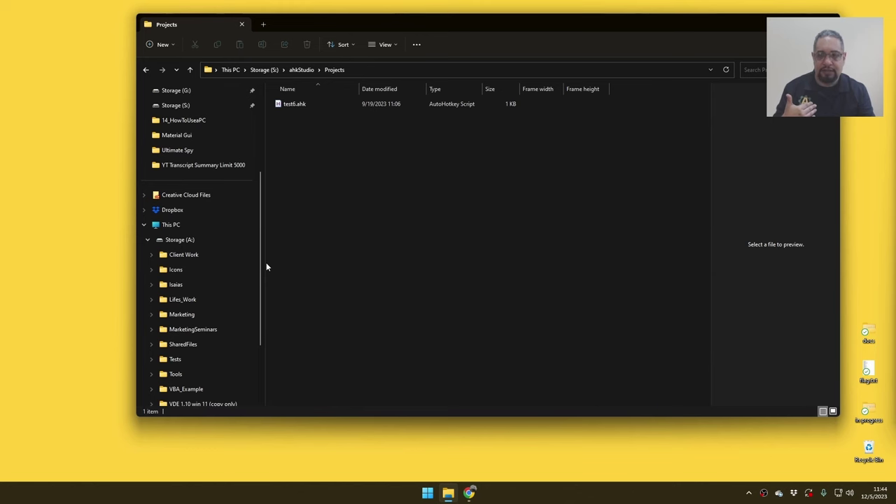
left_click_drag(274, 263, 303, 269)
scroll(179, 333, "down", 3)
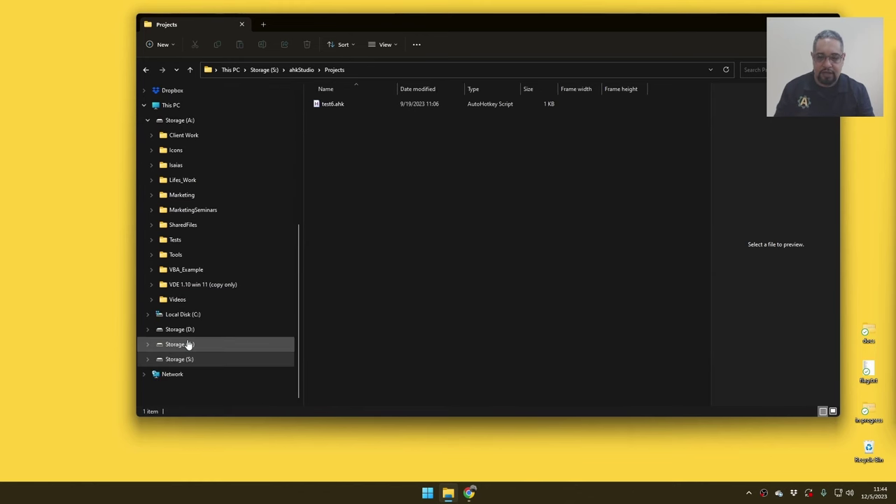
scroll(149, 126, "down", 2)
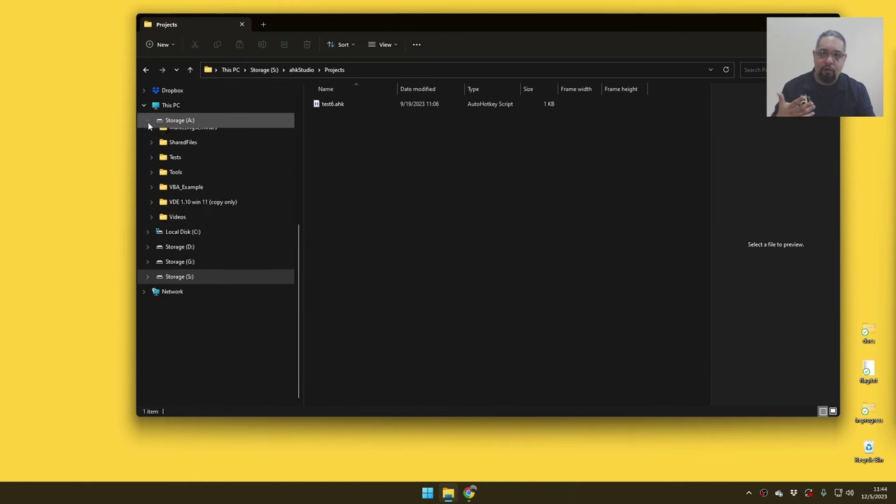
left_click(148, 126)
left_click(144, 300)
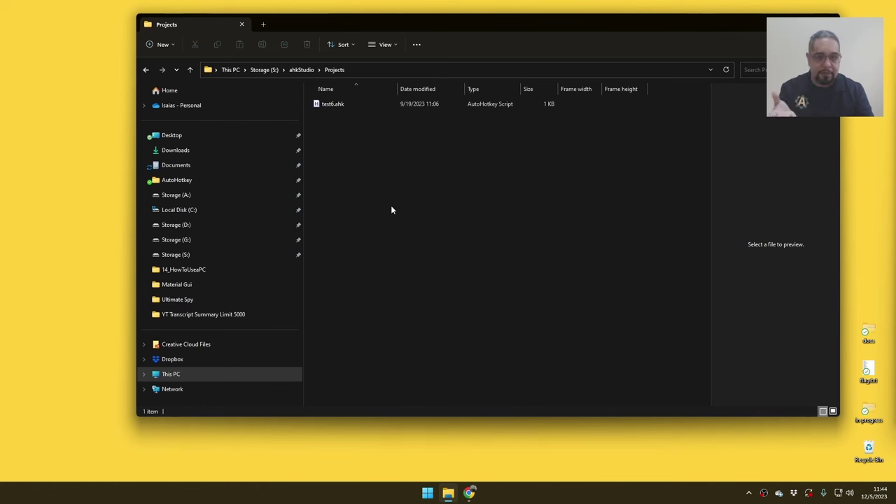
Step: Enable "Expand to open folder" for the navigation pane in Folder Options and apply the change
left_click(420, 49)
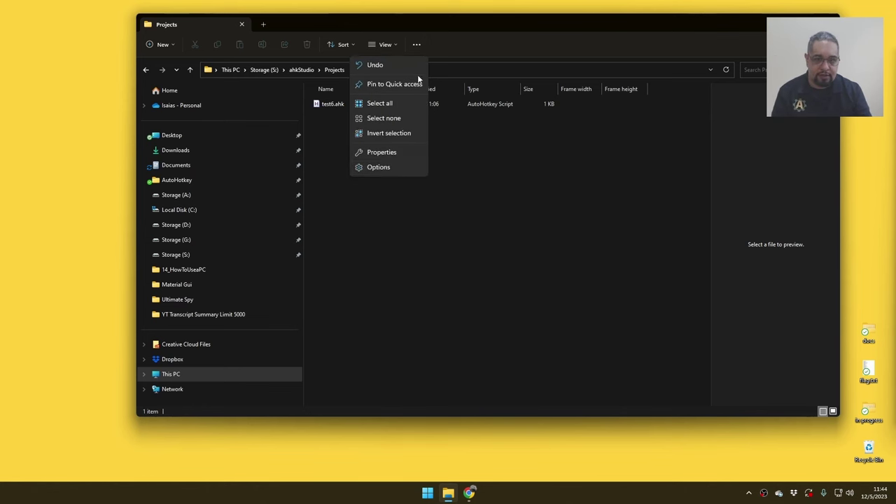
left_click(401, 168)
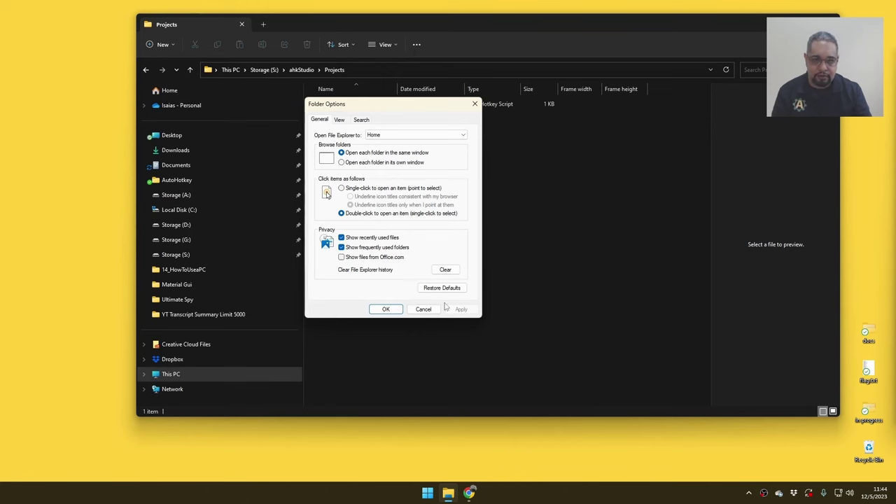
left_click(339, 120)
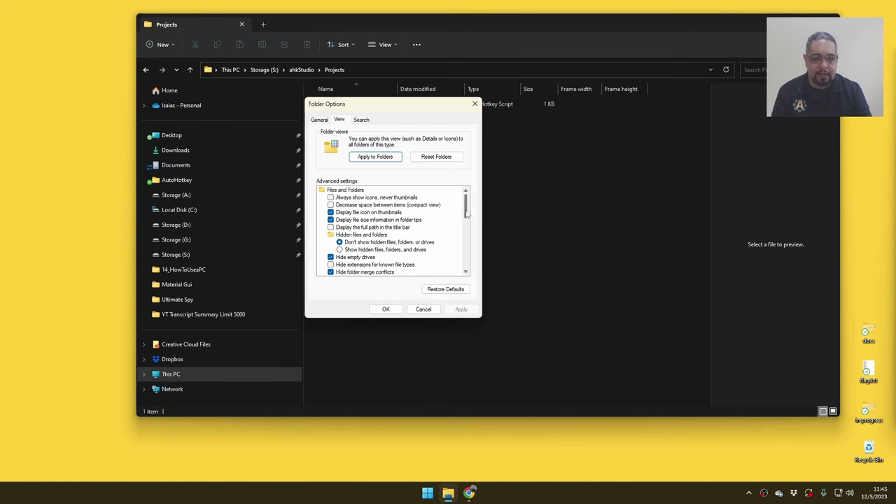
left_click_drag(466, 204, 461, 273)
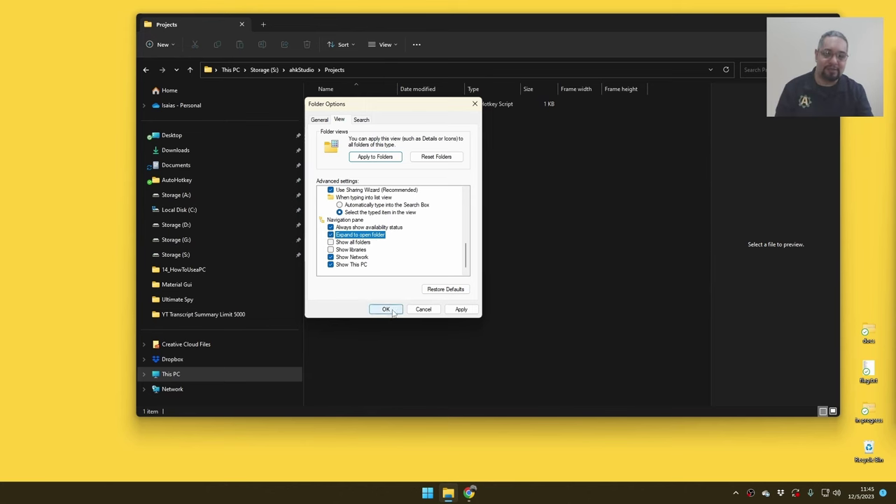
left_click(392, 310)
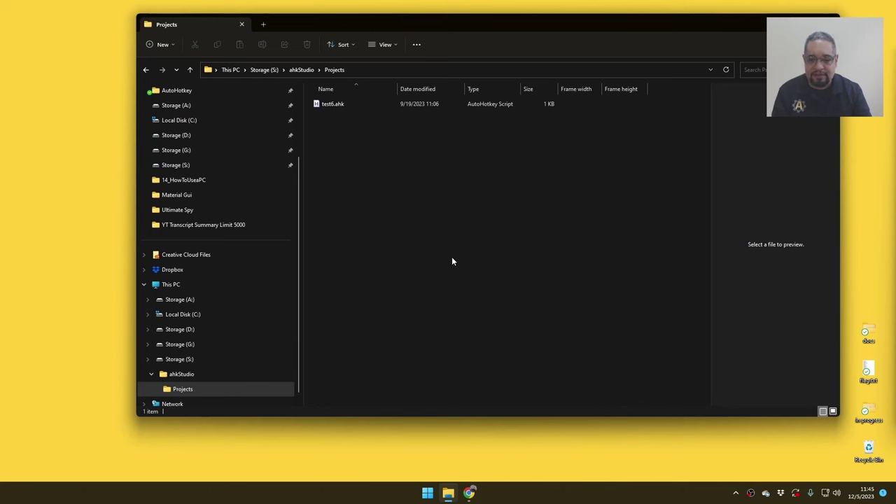
Step: Open the File Copier folder on Storage (S:) to test the folder tree's syncing
left_click(200, 361)
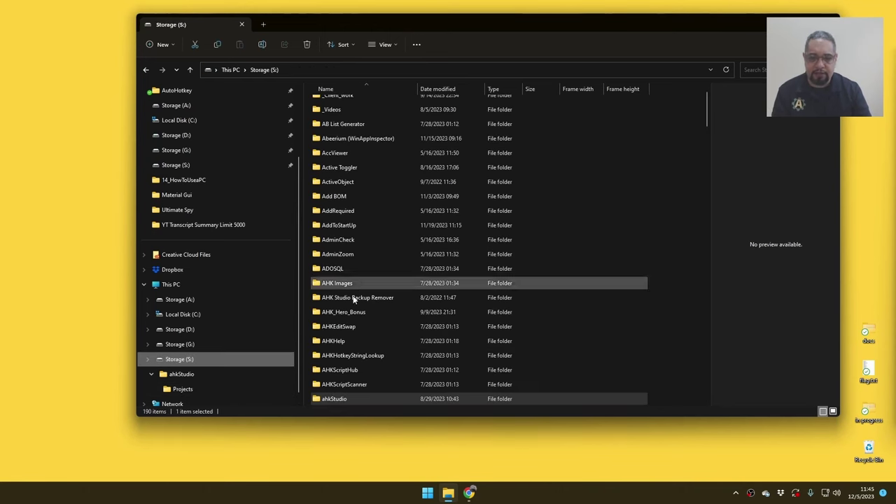
scroll(377, 339, "down", 7)
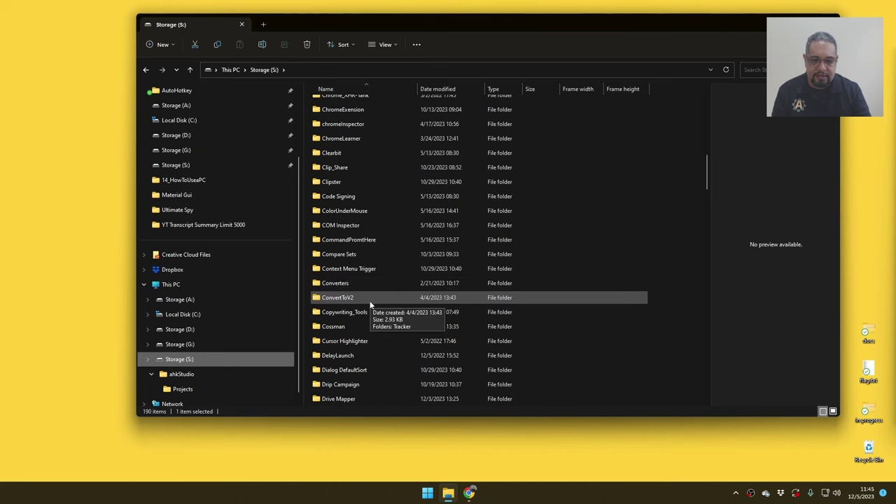
scroll(370, 303, "down", 6)
double_click(354, 254)
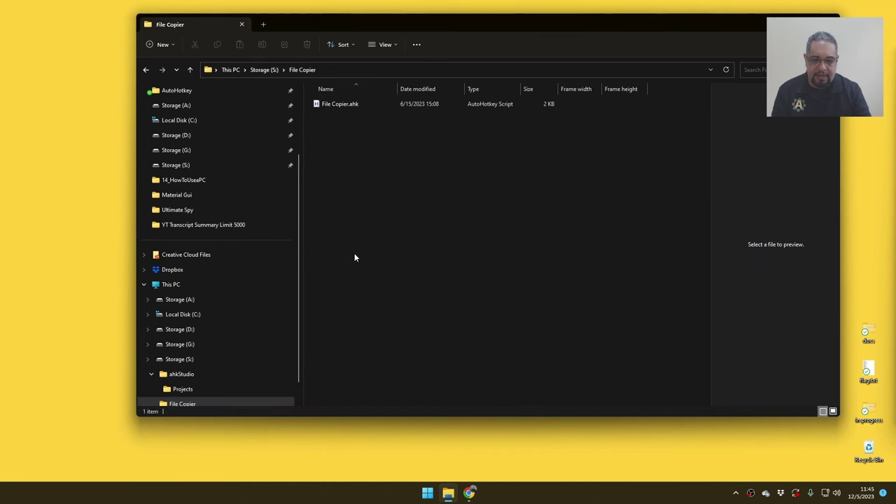
Step: Go to Storage (S:) and open the nested folders MessageMaster, Lib, XML Backup and Settings to test the folder tree's syncing
scroll(256, 320, "down", 2)
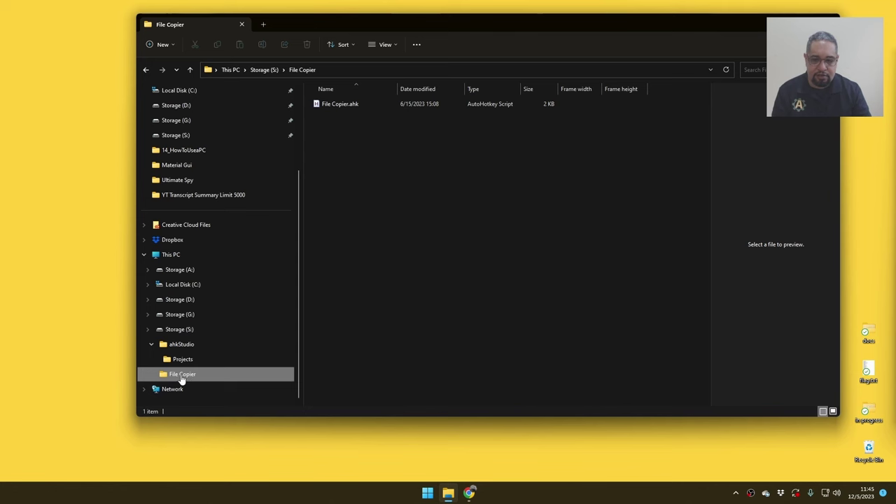
left_click(191, 329)
scroll(371, 322, "down", 6)
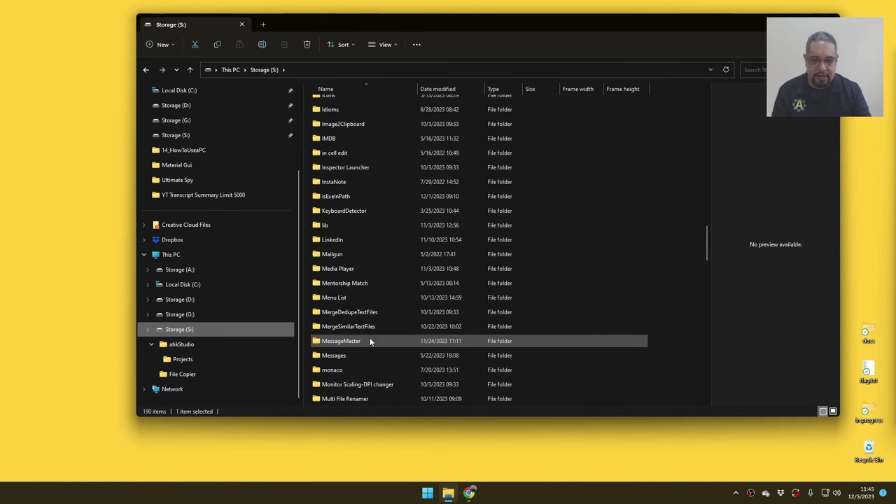
double_click(370, 339)
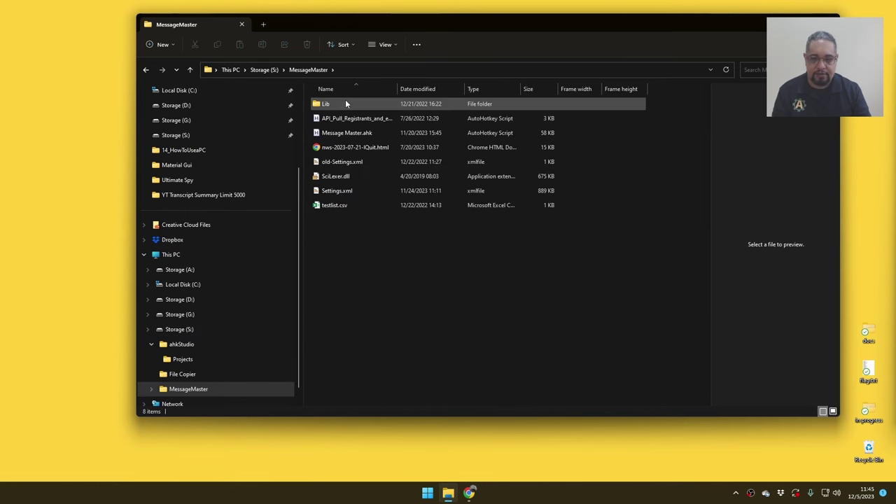
double_click(345, 102)
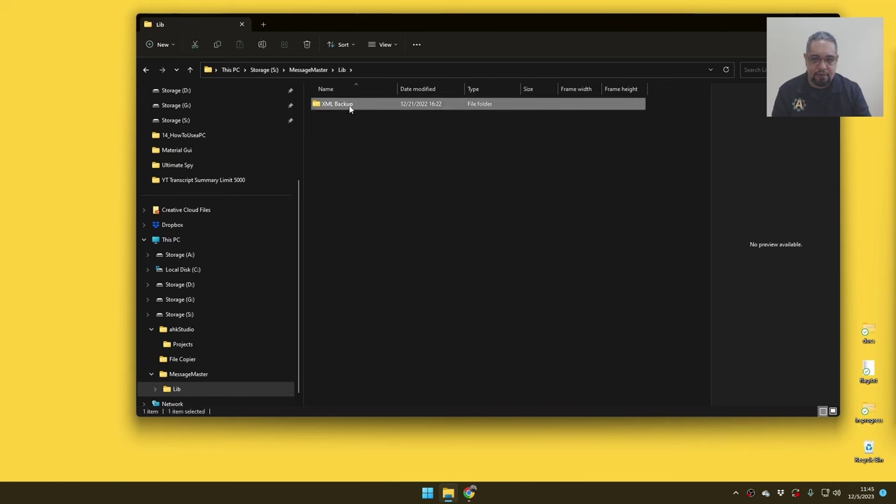
double_click(350, 105)
double_click(332, 105)
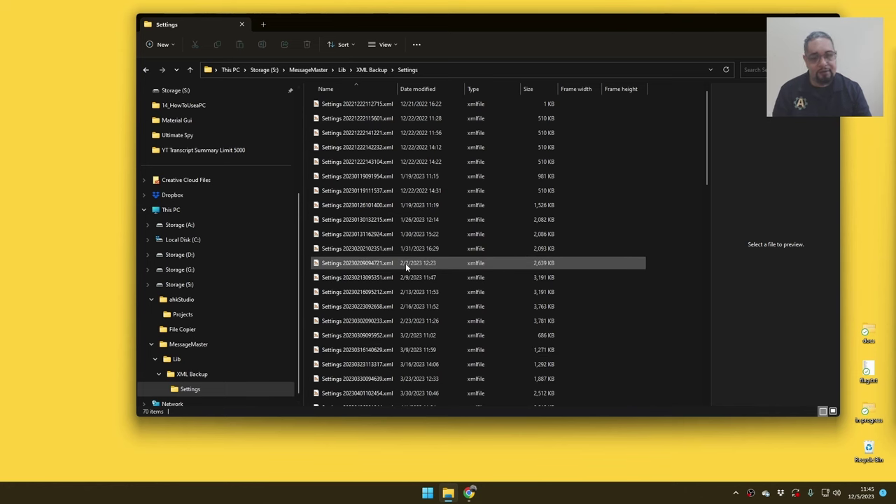
Step: Return to MessageMaster's Lib folder through the folder tree and close the File Explorer window
left_click(182, 359)
scroll(221, 242, "down", 1)
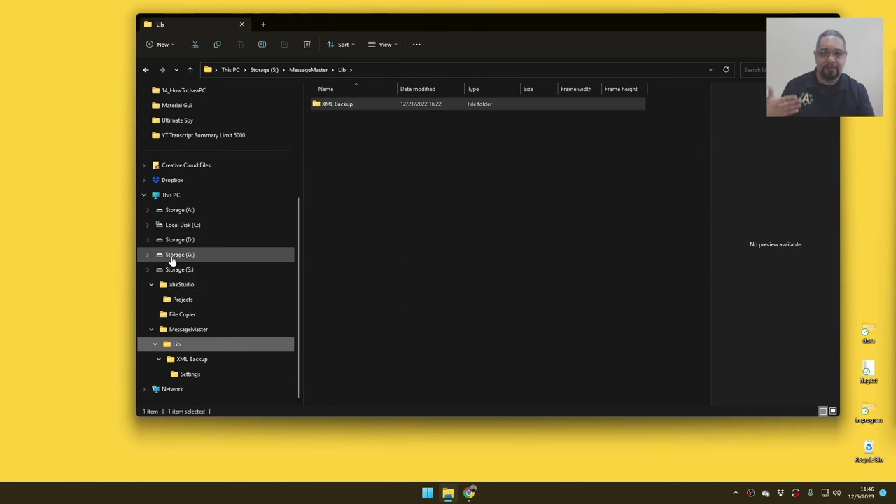
left_click(242, 25)
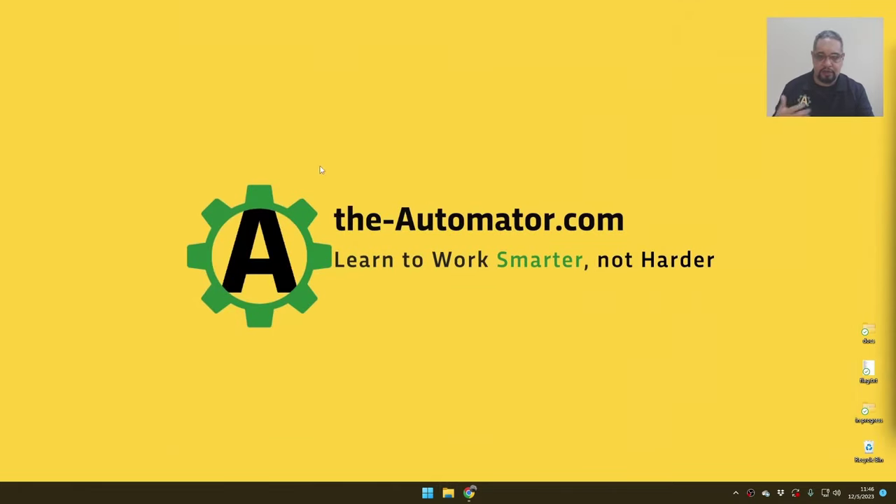
Step: Open a new File Explorer window and browse to the src folder inside AutoCorrect on Storage (S:)
left_click(448, 493)
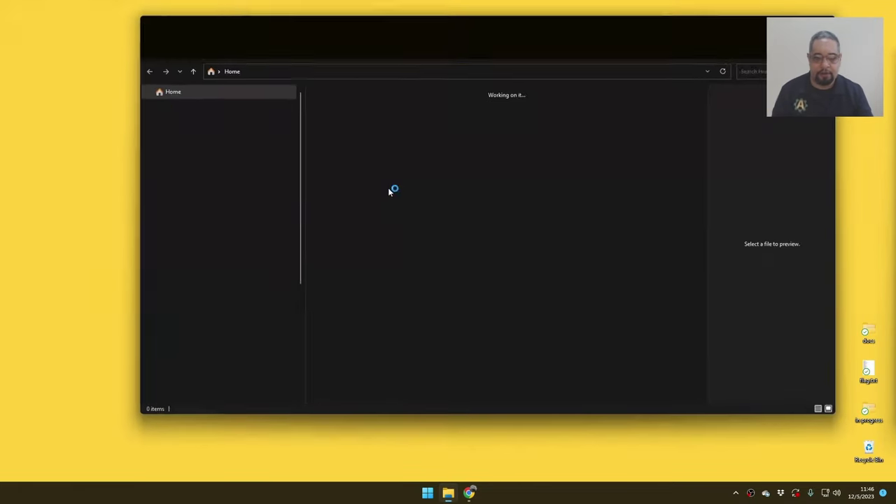
left_click(224, 224)
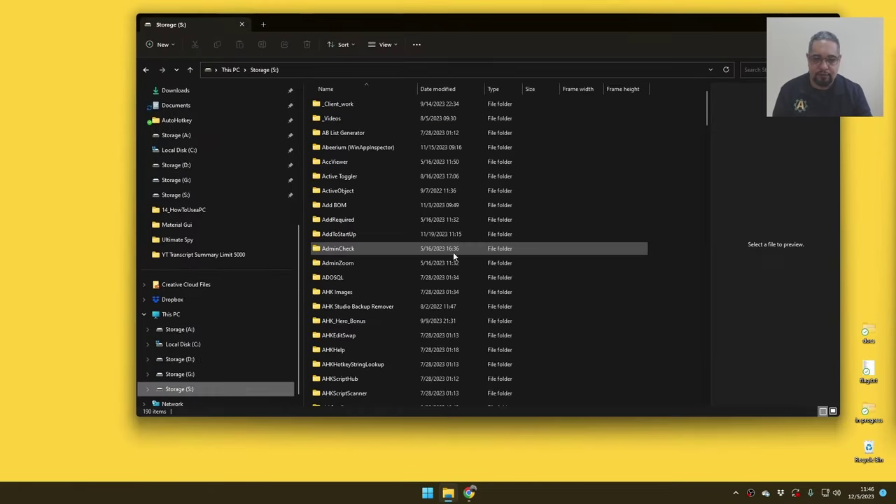
scroll(424, 226, "down", 6)
double_click(383, 240)
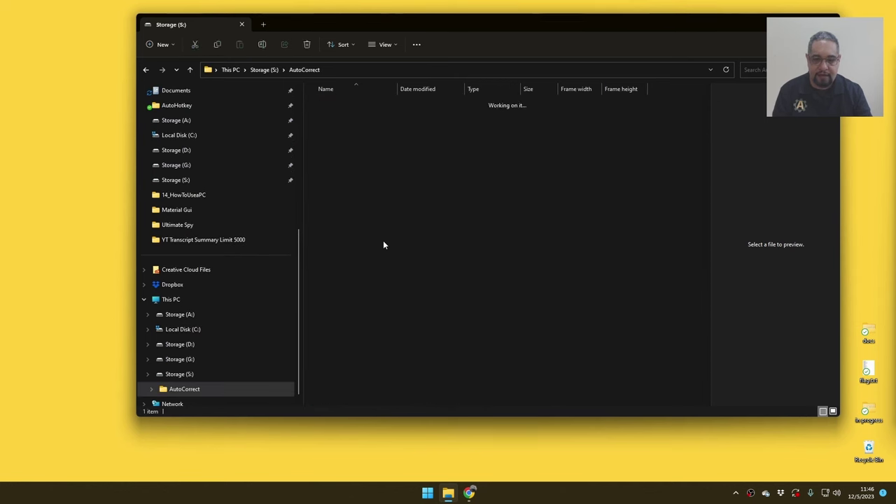
double_click(357, 103)
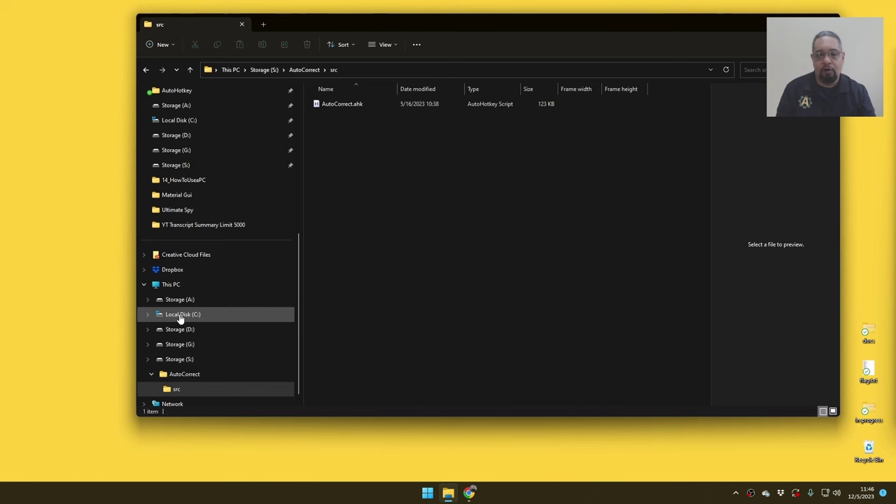
Step: Go back up through AutoCorrect to Storage (S:) and open the temp folder inside Clip_Share's V2 folder
left_click(195, 373)
left_click(199, 360)
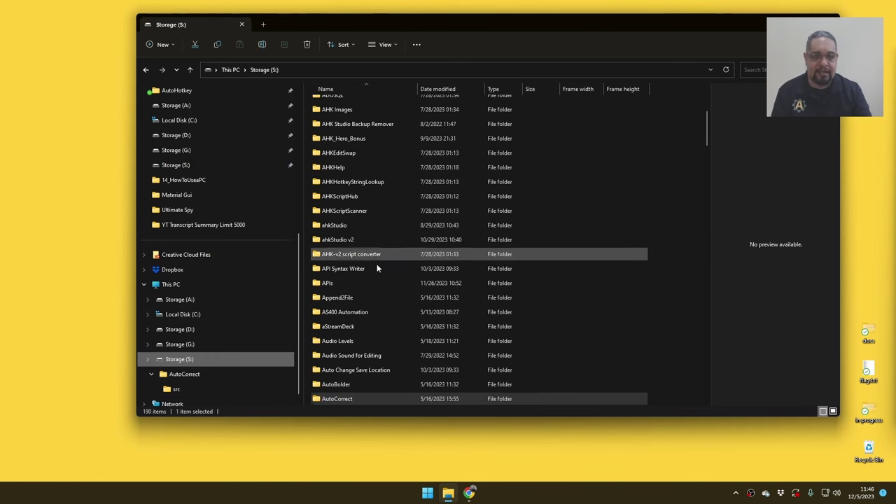
scroll(378, 231, "down", 10)
double_click(373, 167)
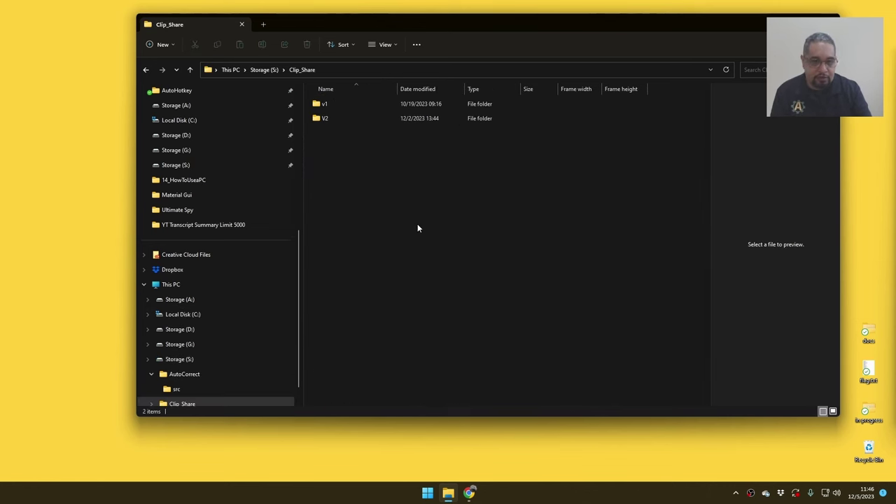
double_click(358, 120)
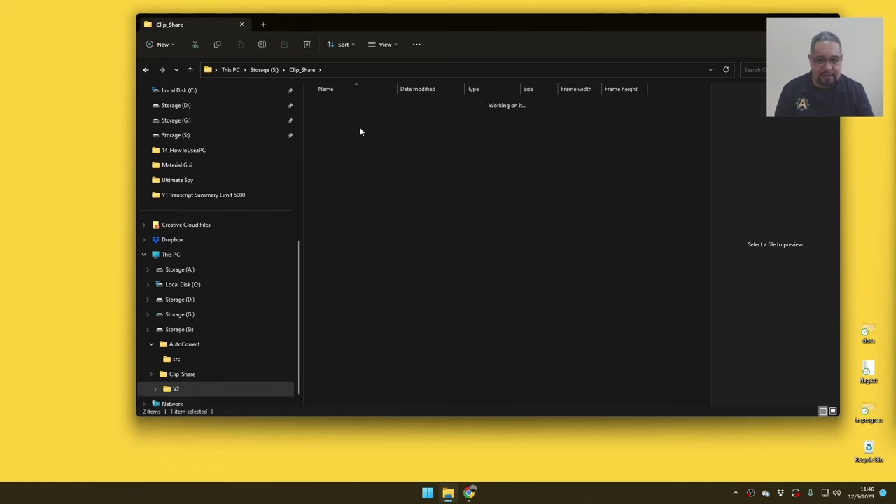
double_click(356, 129)
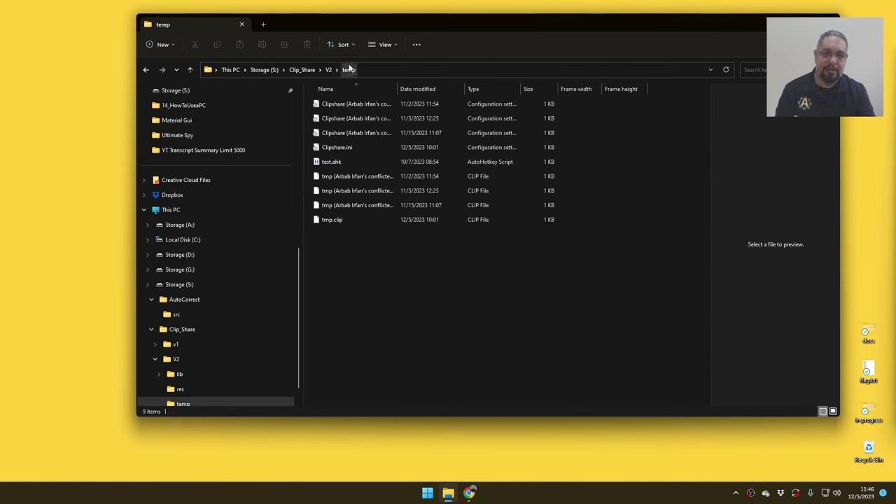
Step: Jump back up to Clip_Share, open the res folder inside V2, and display its full path as text
left_click(304, 73)
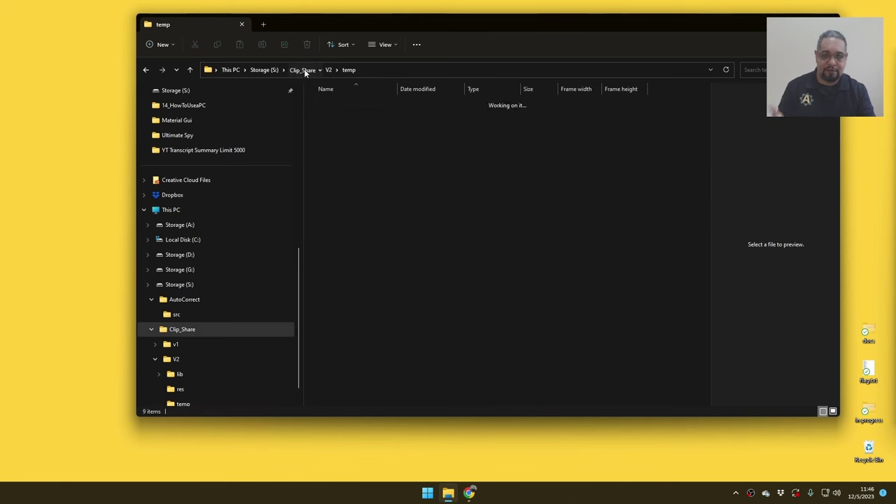
double_click(344, 118)
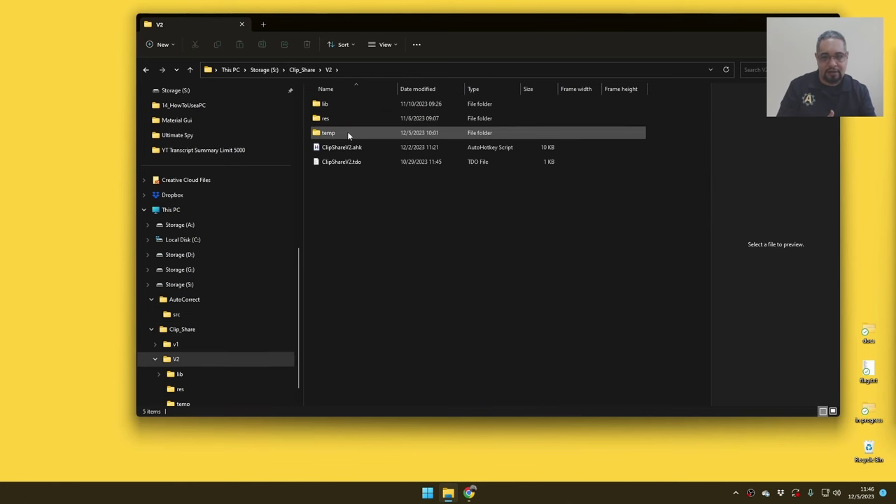
left_click(356, 121)
double_click(356, 120)
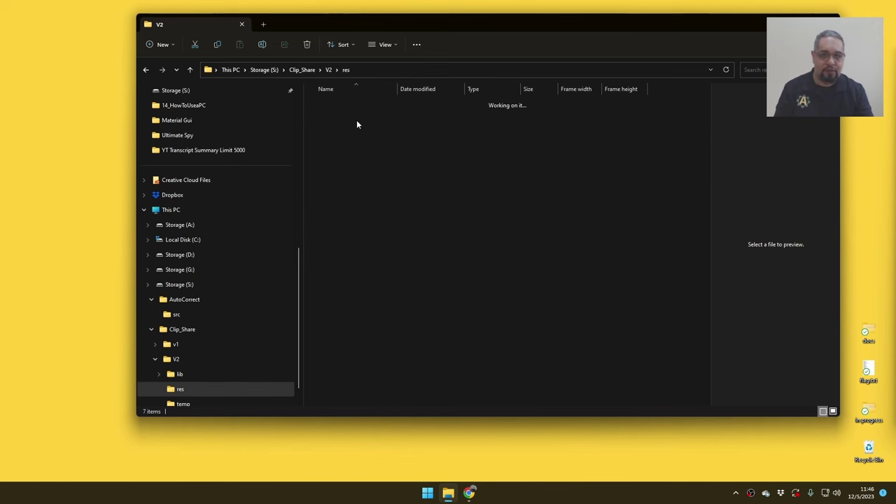
left_click(374, 69)
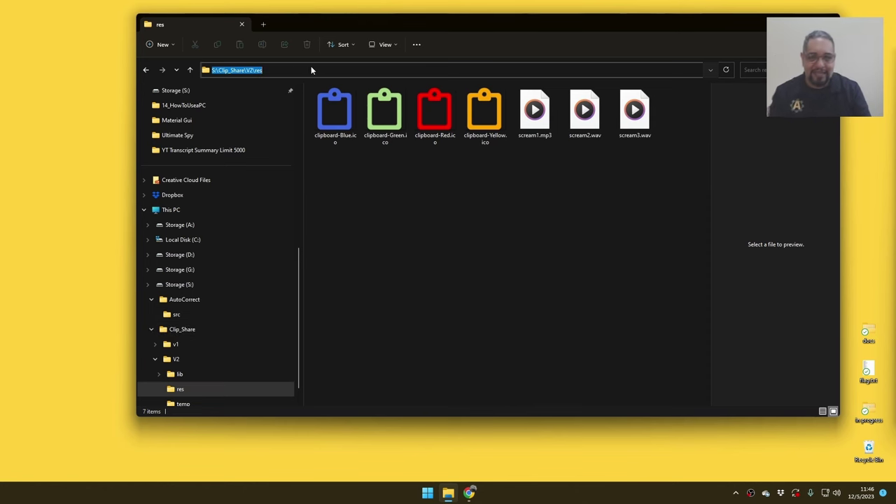
Step: Use the folder tree to open V2's lib folder and its gui subfolder
left_click(184, 374)
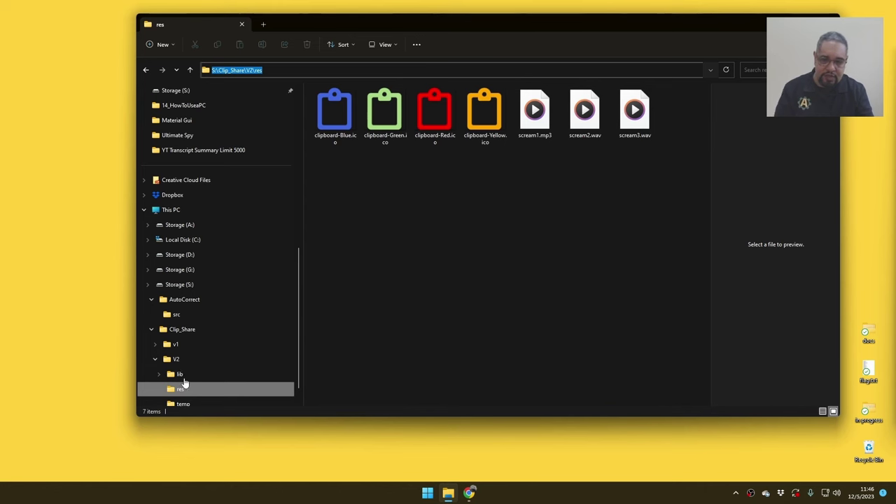
left_click(160, 343)
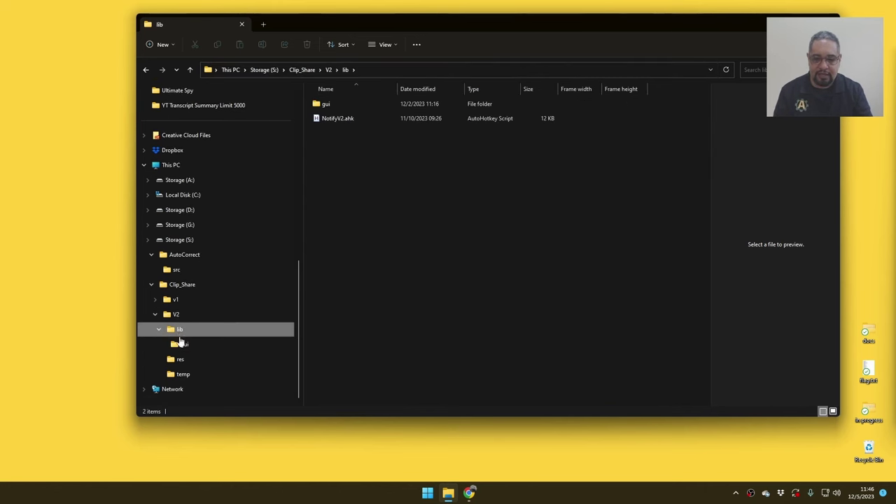
left_click(168, 339)
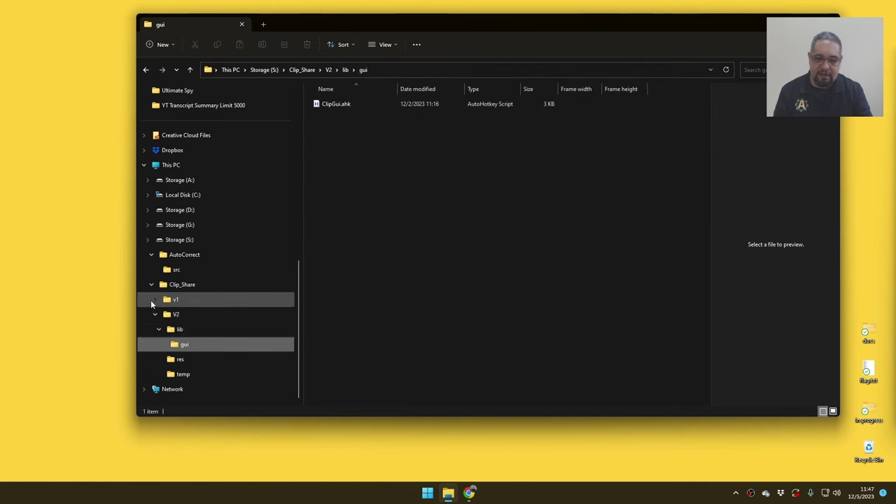
Step: Expand Clip_Share's v1 branch in the folder tree and open its data and Home example folders
left_click(155, 299)
left_click(173, 319)
left_click(193, 332)
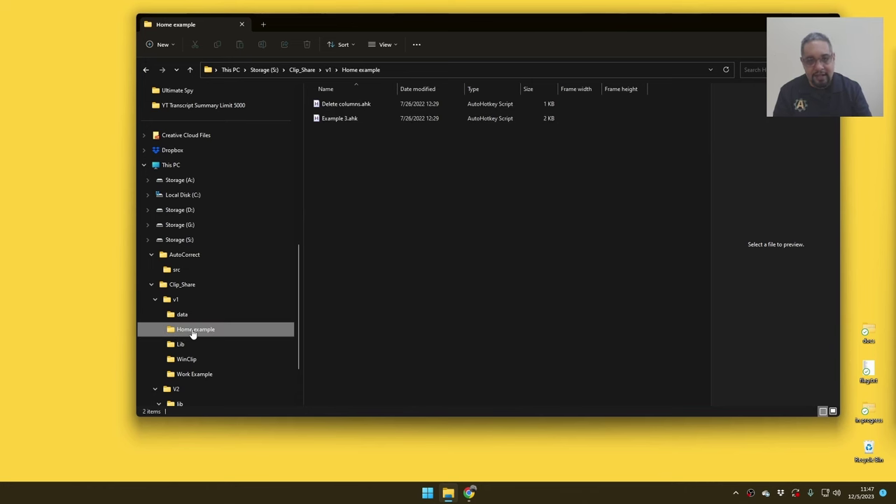
scroll(194, 329, "down", 2)
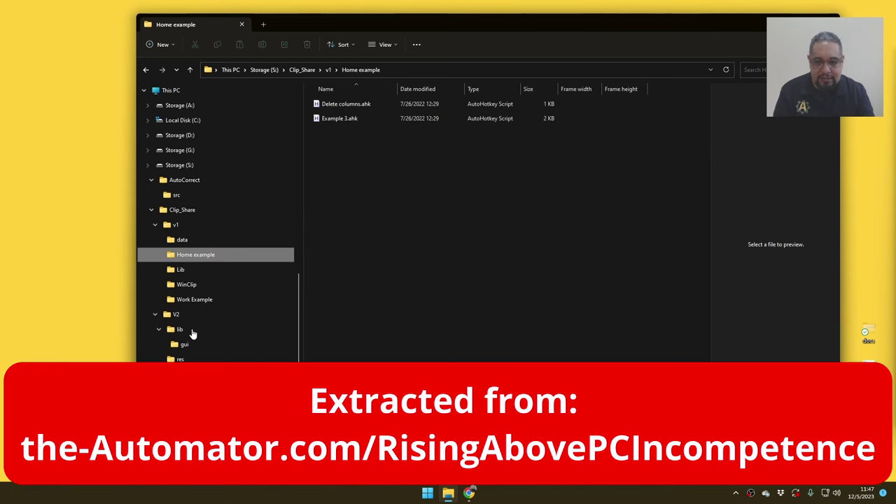